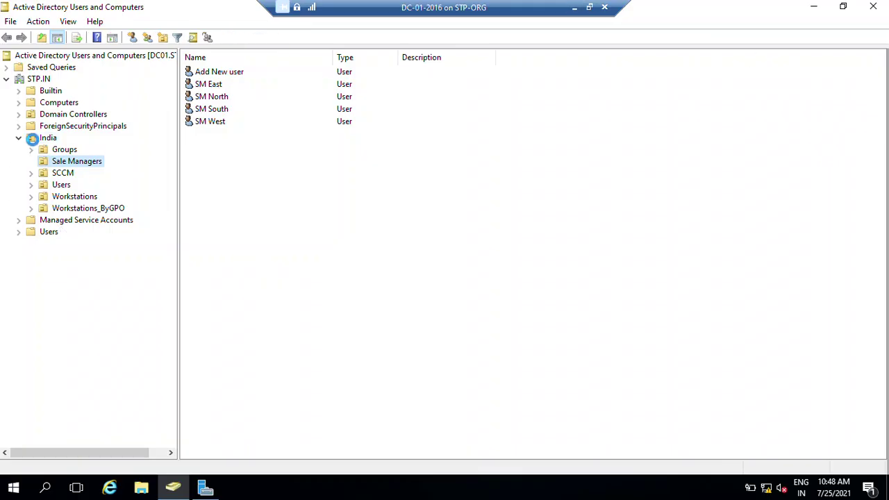
Step: Close Active Directory Users and Computers and Server Manager, then reopen Active Directory Users and Computers
left_click(32, 138)
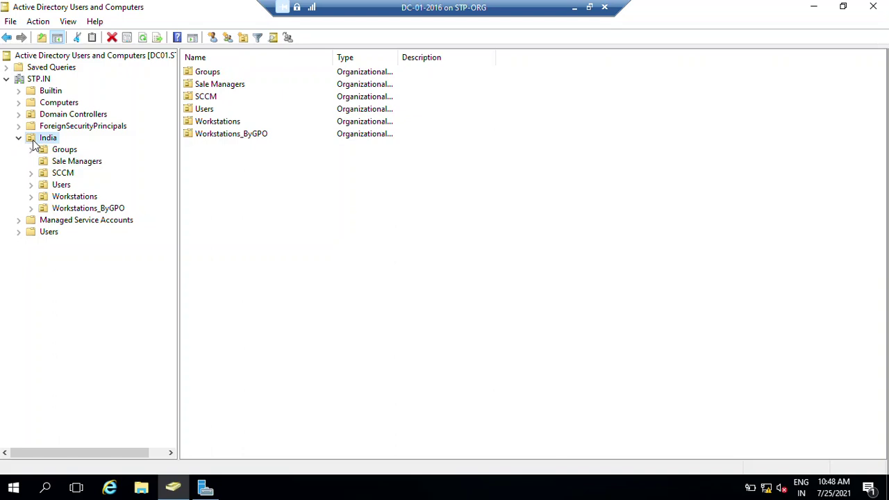
left_click(871, 13)
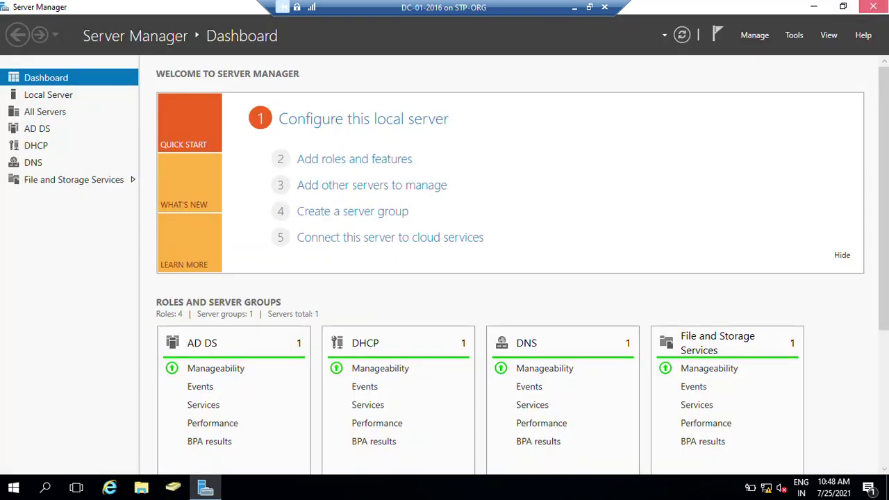
left_click(873, 6)
left_click(173, 492)
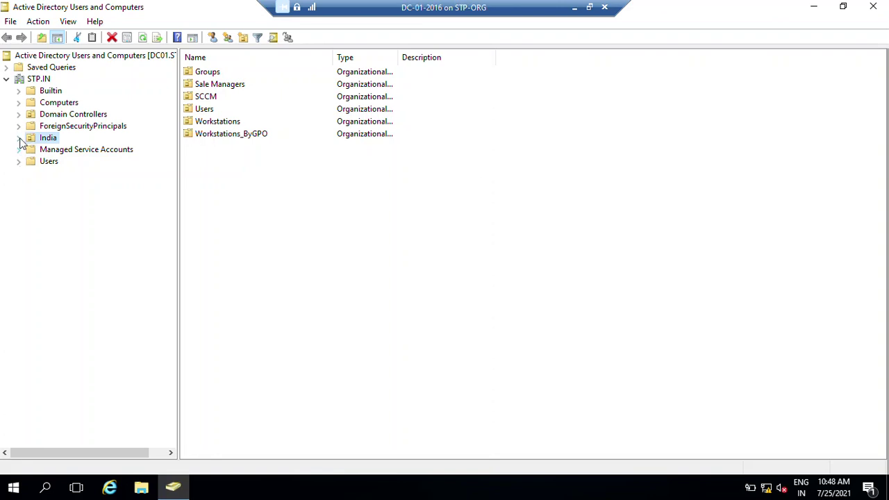
Step: Expand India and review the five users in the Sale Managers OU
left_click(19, 138)
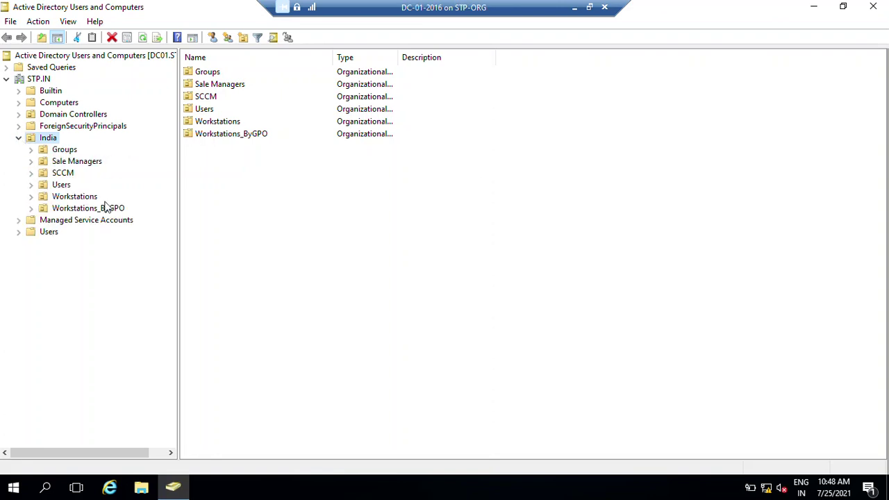
left_click(91, 166)
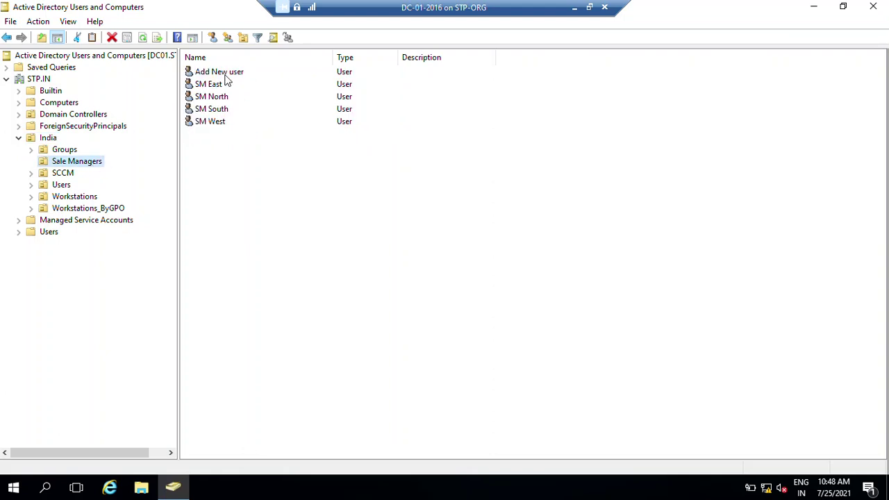
left_click_drag(186, 171, 531, 64)
left_click(419, 262)
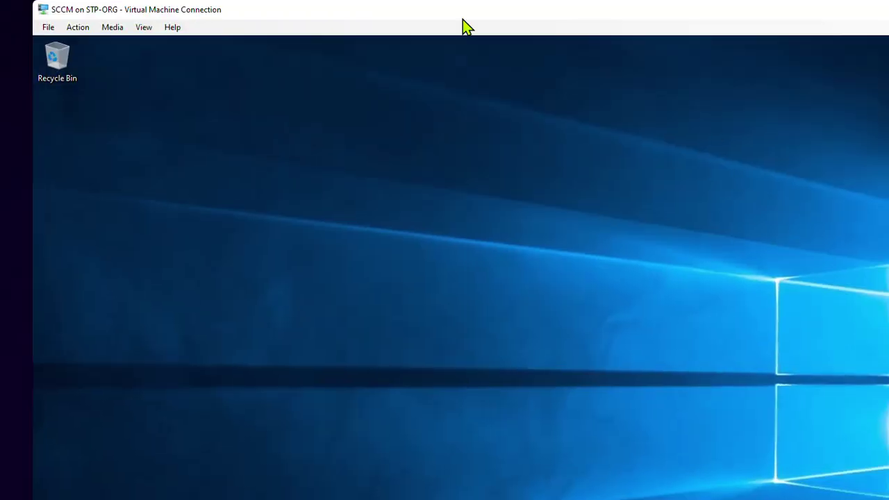
Step: Make the SCCM server session full screen and launch the Configuration Manager Console from Start
double_click(474, 14)
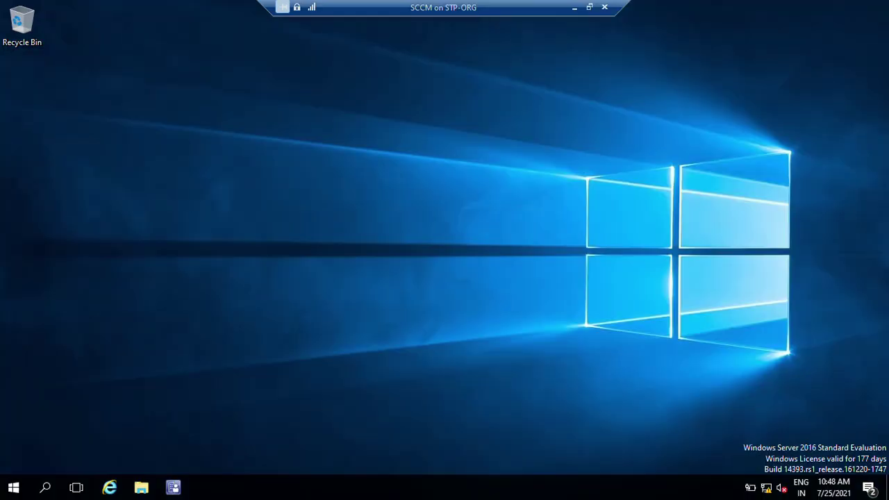
left_click(13, 491)
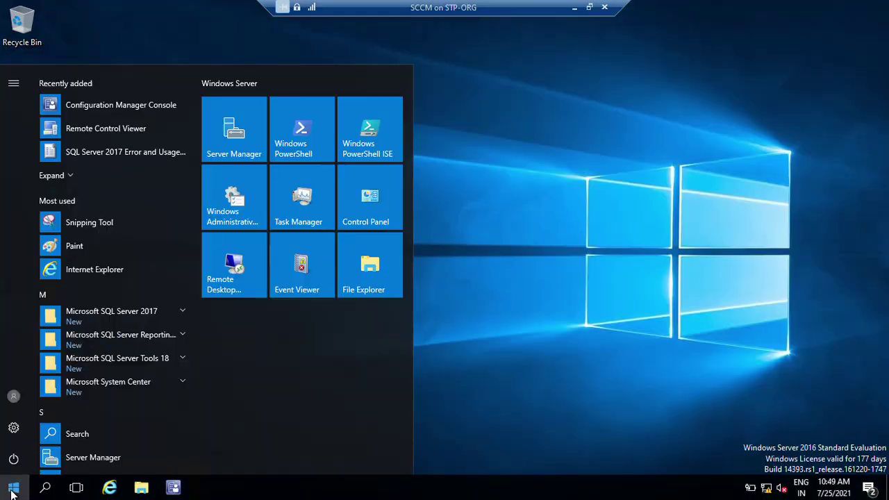
left_click(169, 104)
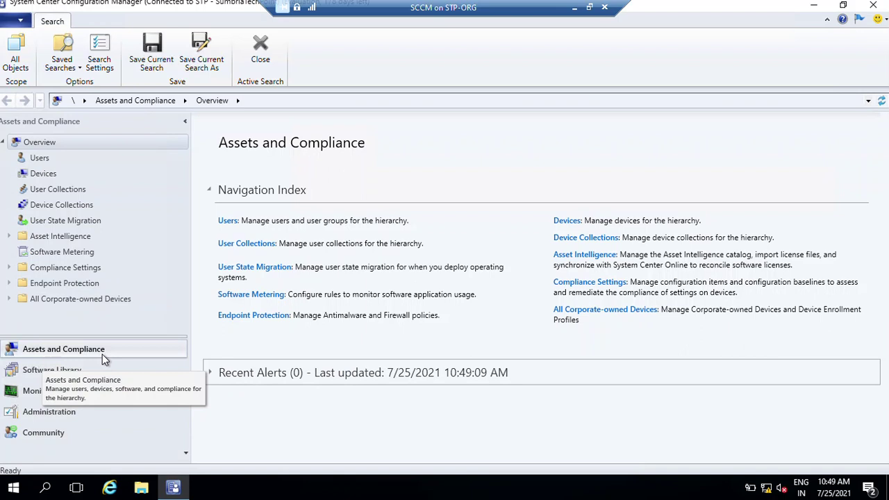
Step: Create a new user collection from User Collections named 'Query Sale Managers'
left_click(72, 194)
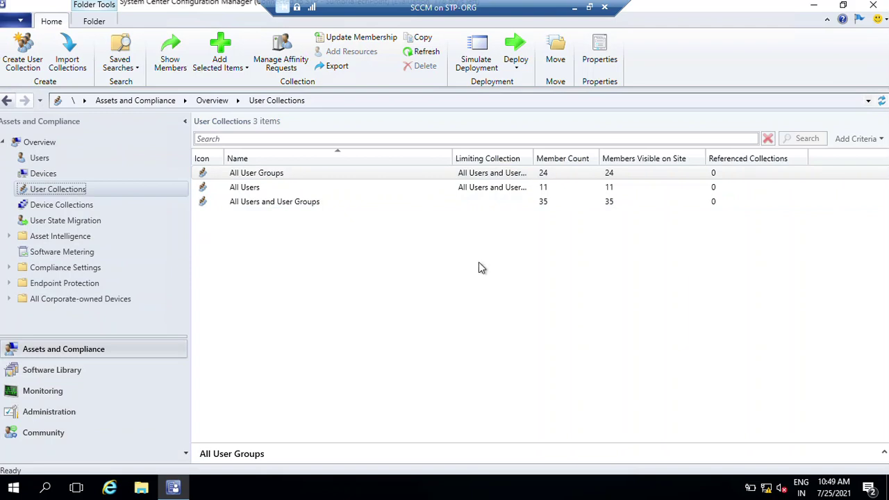
right_click(77, 194)
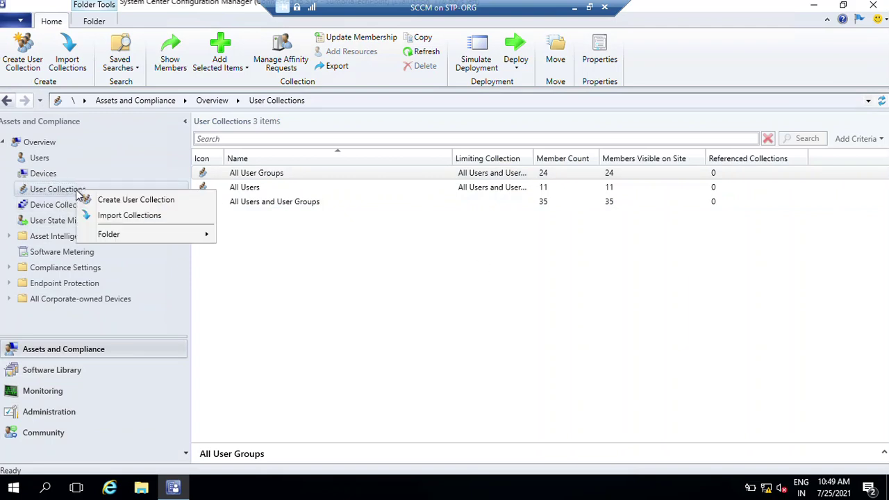
left_click(136, 200)
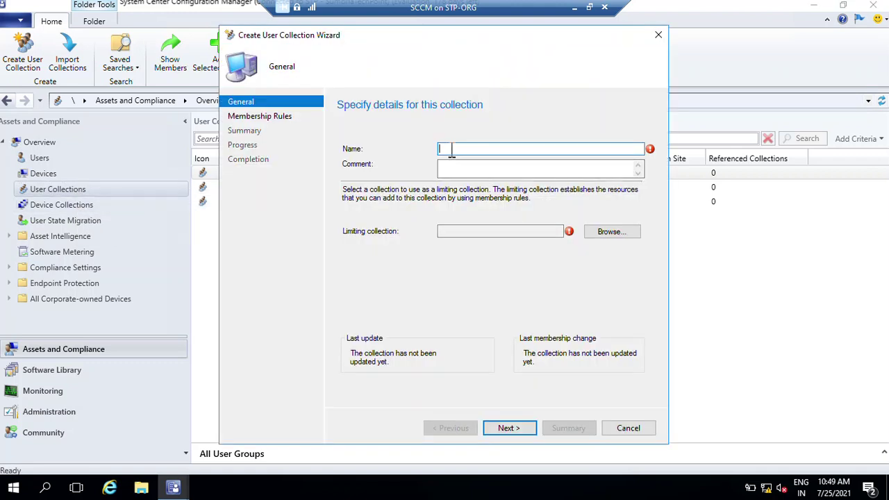
type("Query Sales")
key("BackSpace")
type("Managers")
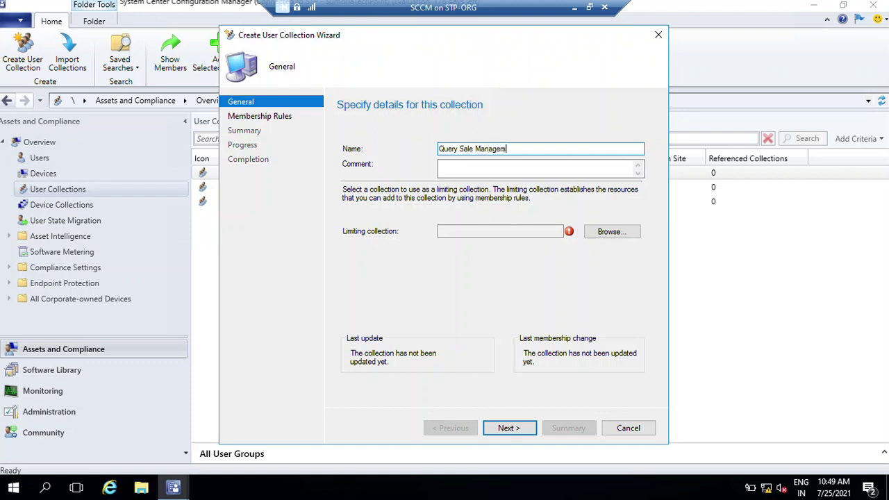
left_click(636, 234)
Step: Limit the collection to All Users and enable incremental updates on the Membership Rules page
left_click(421, 156)
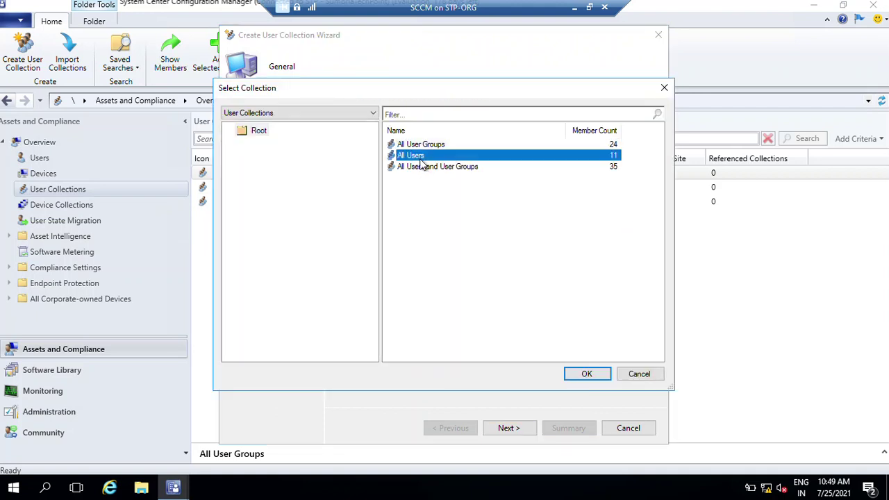
left_click(601, 375)
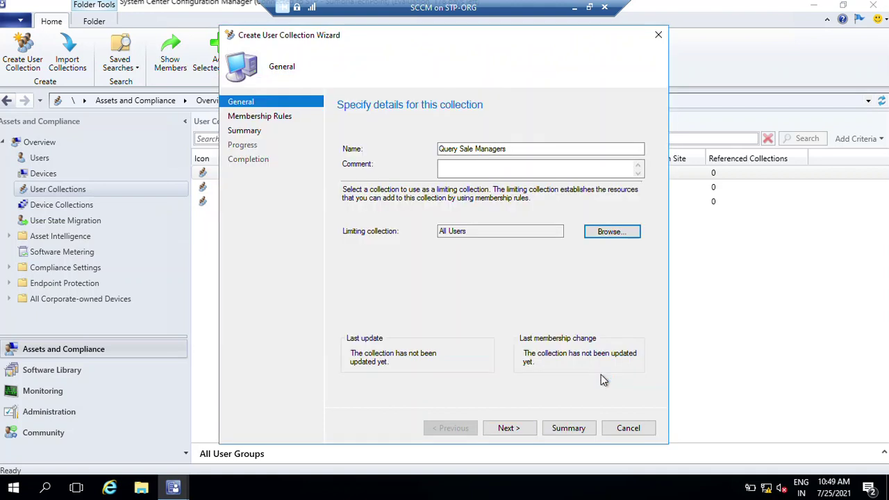
left_click(510, 429)
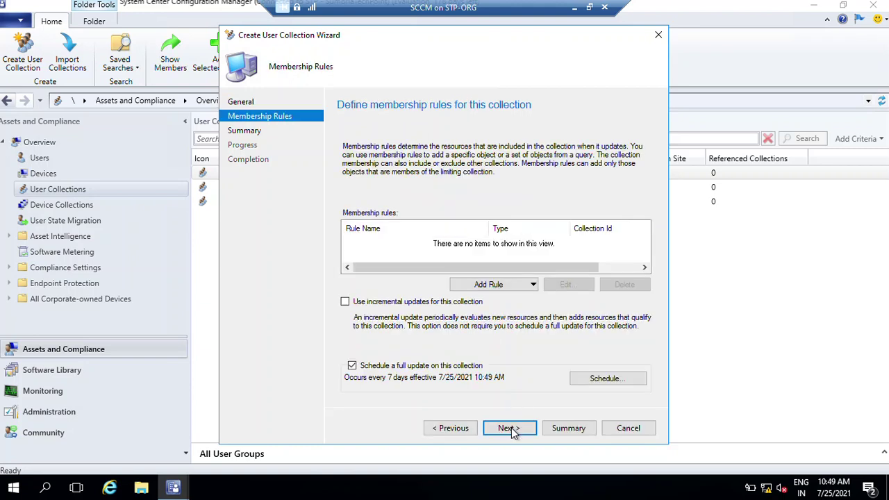
left_click(346, 304)
left_click(532, 290)
Step: Add a query rule named 'Sale Managers' using the User Resource class and edit its statement
left_click(533, 286)
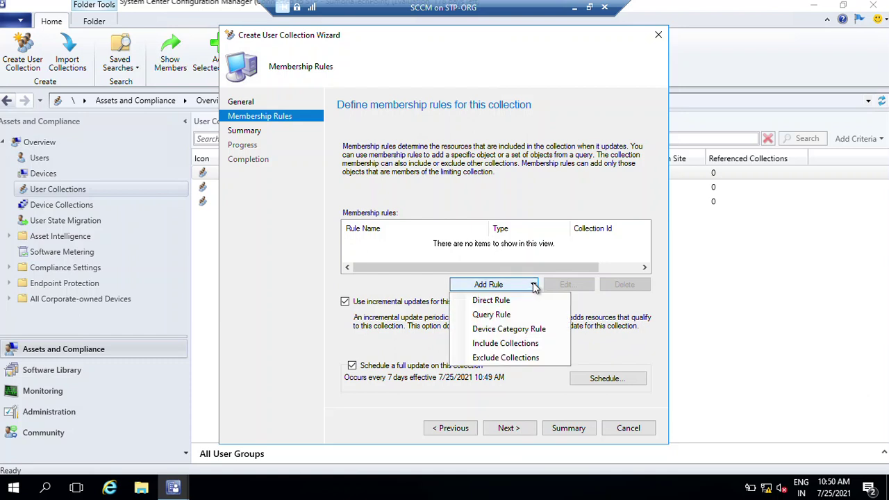
left_click(505, 314)
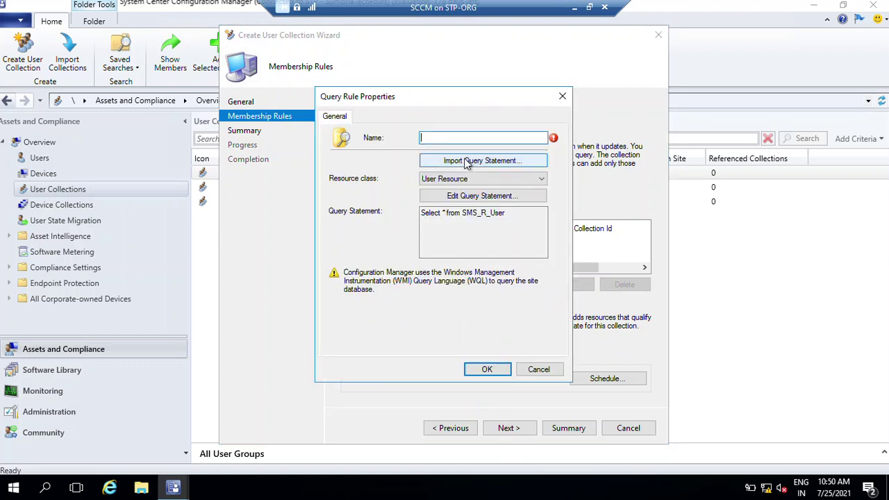
type("Sale Managers")
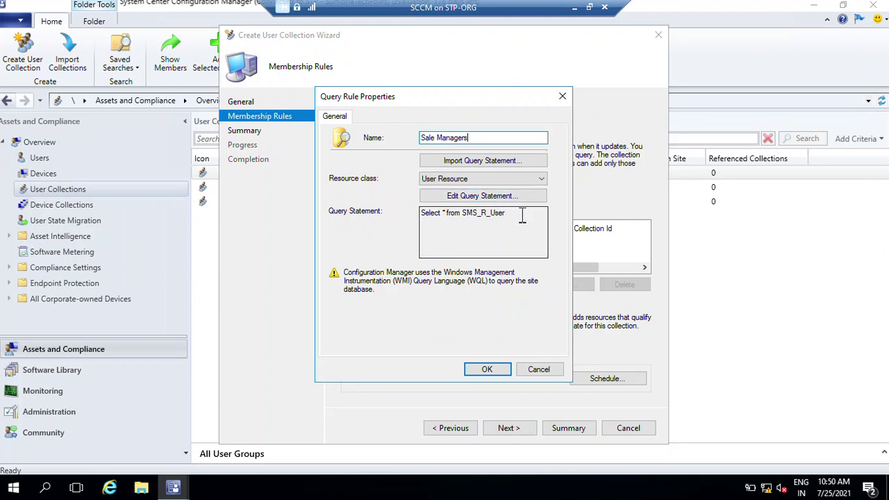
left_click_drag(520, 214, 423, 218)
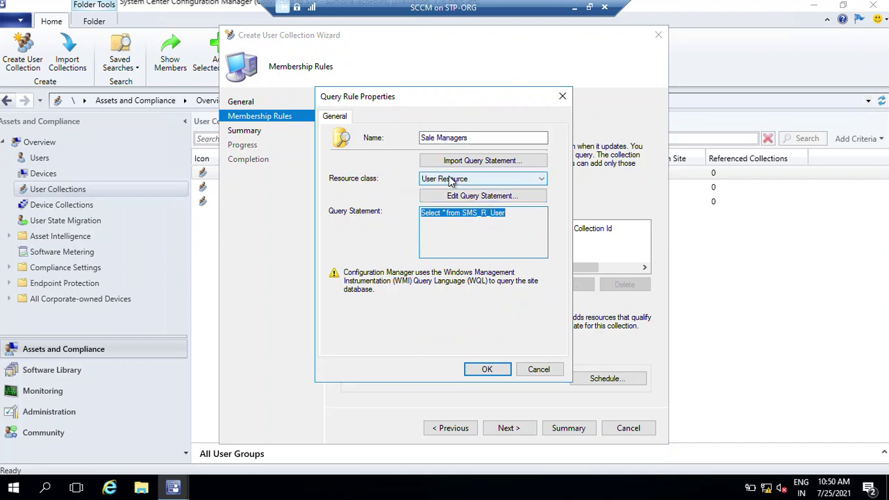
left_click(532, 180)
left_click(506, 198)
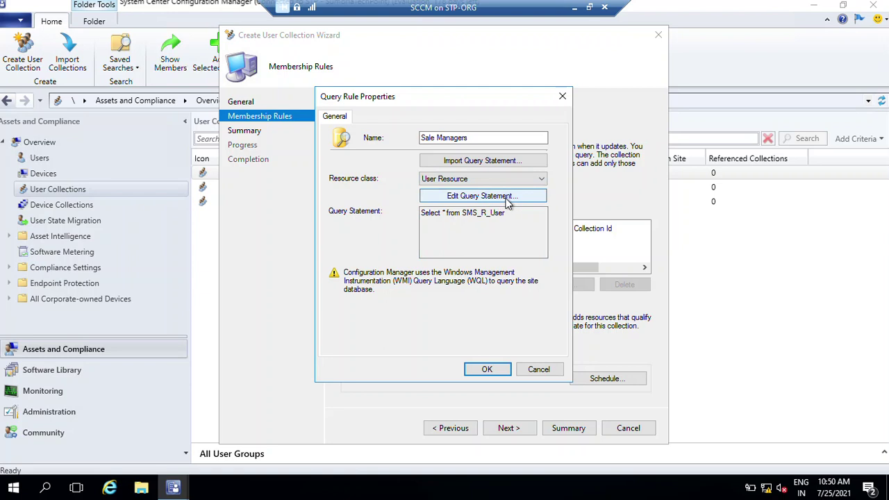
left_click(507, 200)
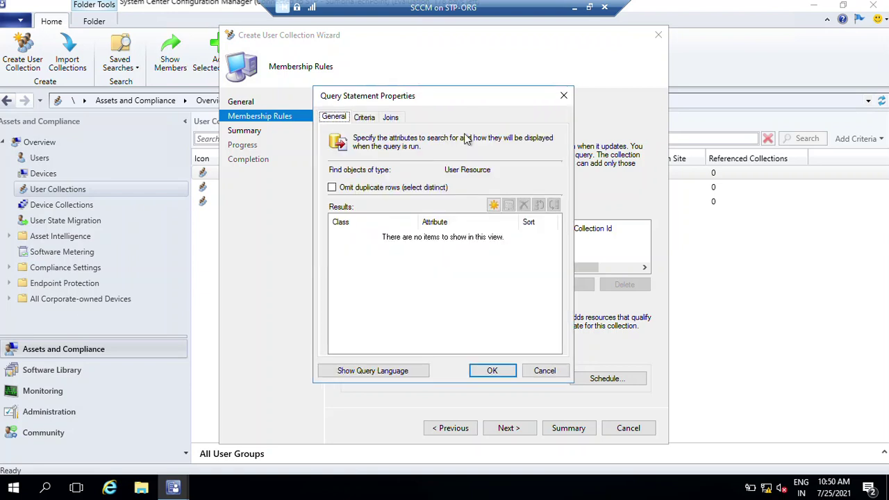
Step: Add a Simple value criterion on the User Resource attribute User OU Name
left_click(369, 120)
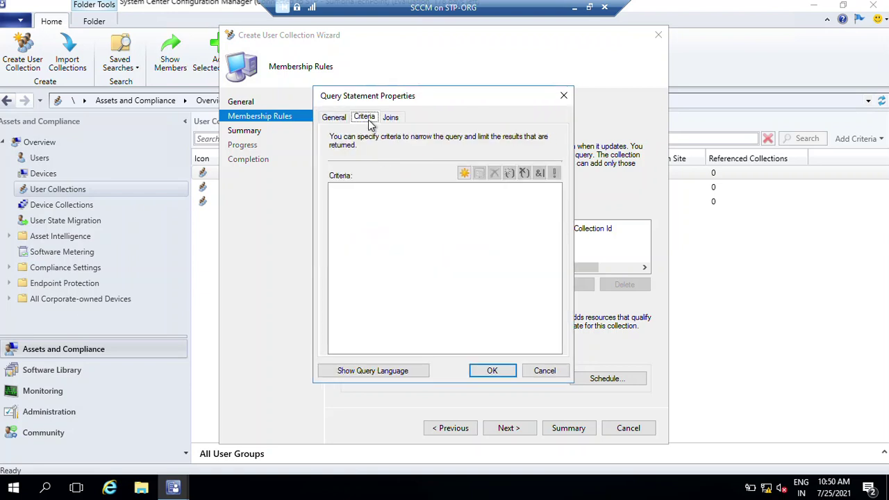
left_click(466, 174)
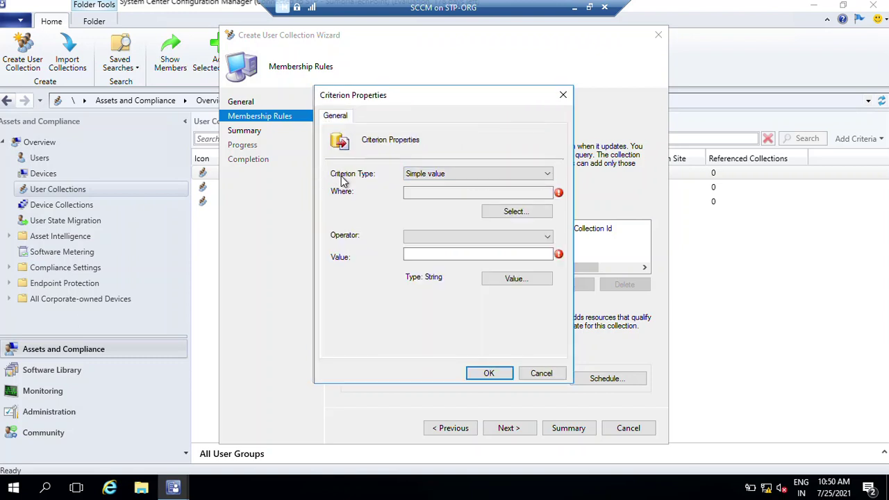
left_click(547, 175)
left_click(545, 174)
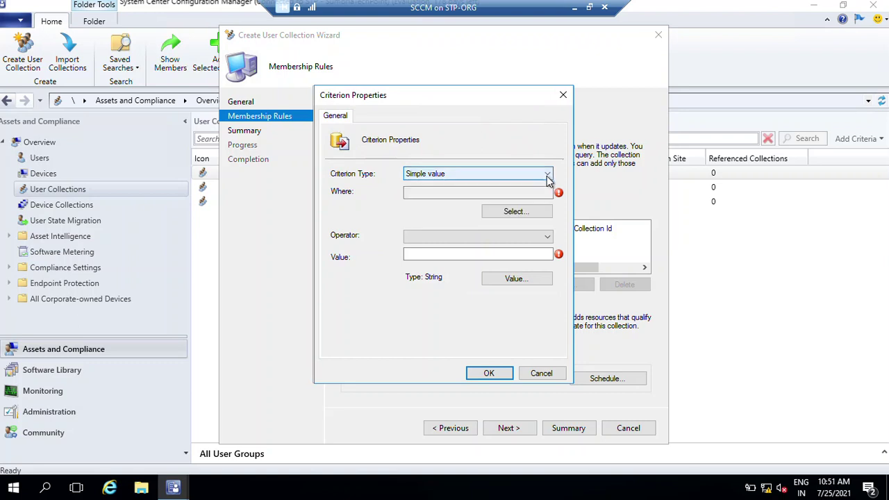
left_click(513, 213)
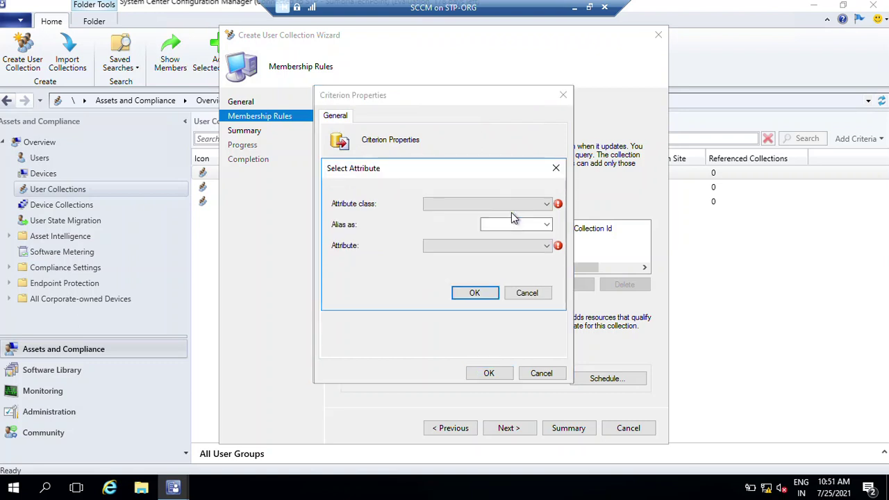
left_click(547, 203)
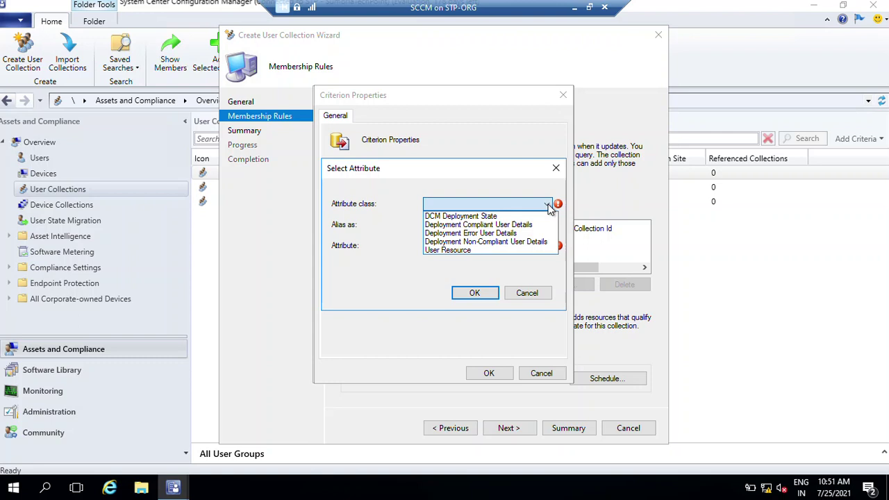
left_click(494, 251)
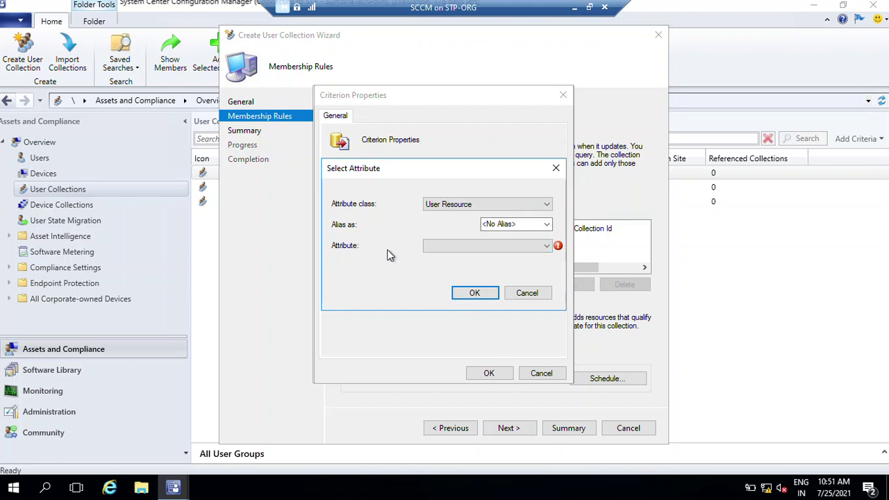
left_click(547, 248)
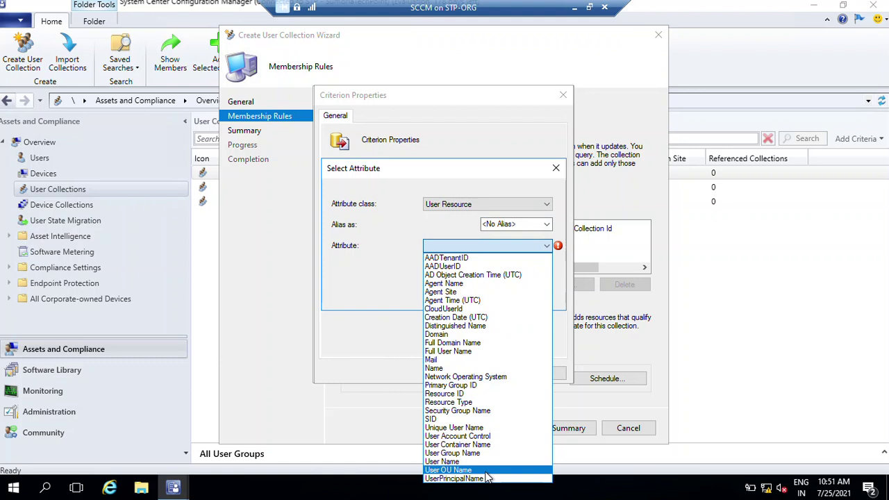
left_click(458, 470)
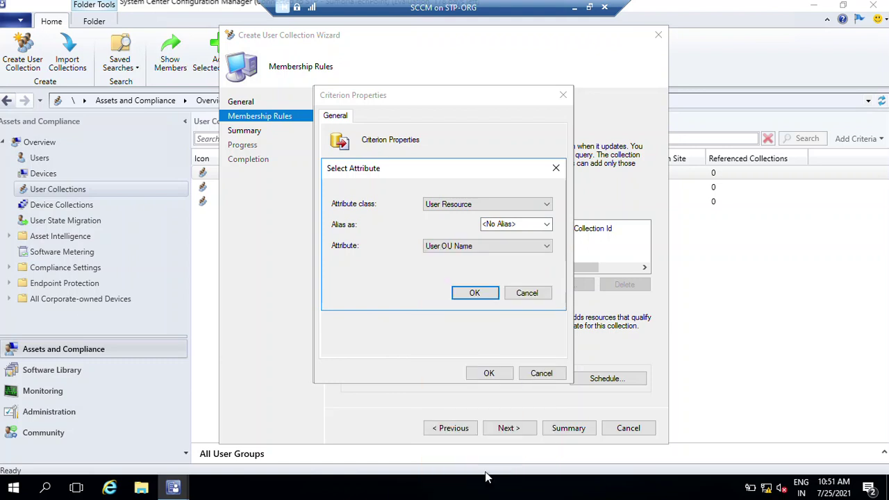
left_click(477, 293)
Step: Set the criterion value to STP.IN/INDIA/SALE MANAGERS and save the query statement
left_click(419, 255)
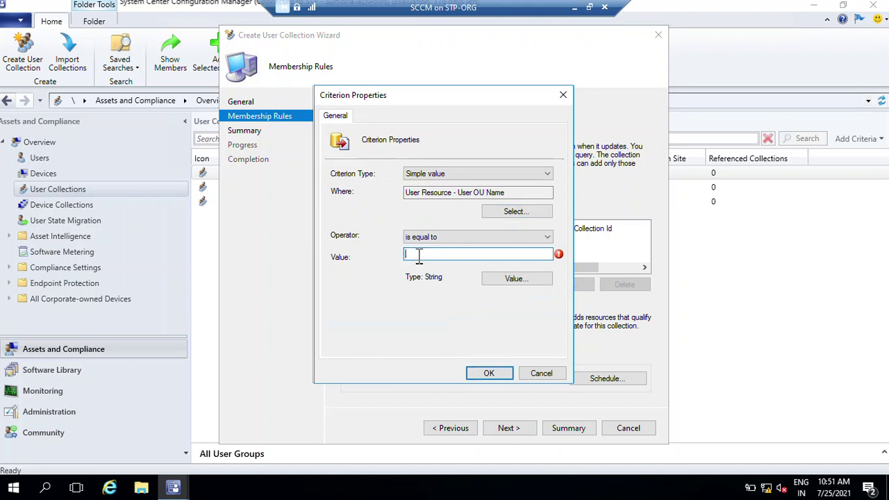
left_click(515, 279)
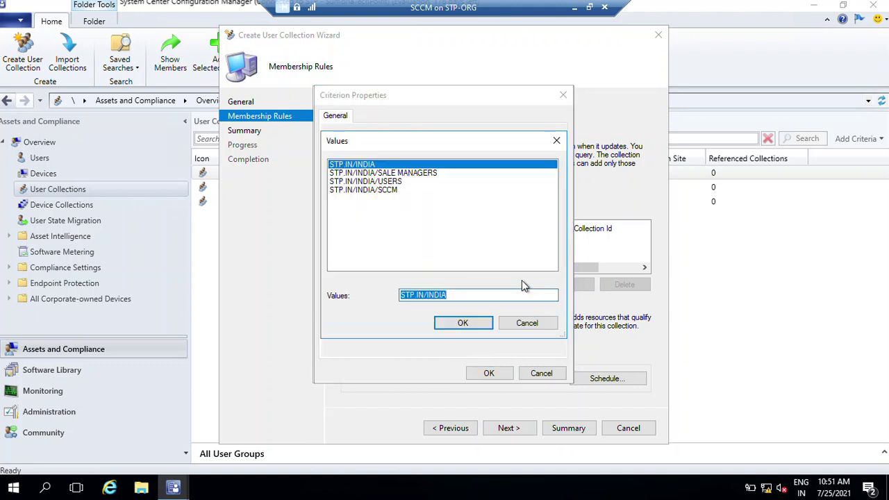
left_click(340, 174)
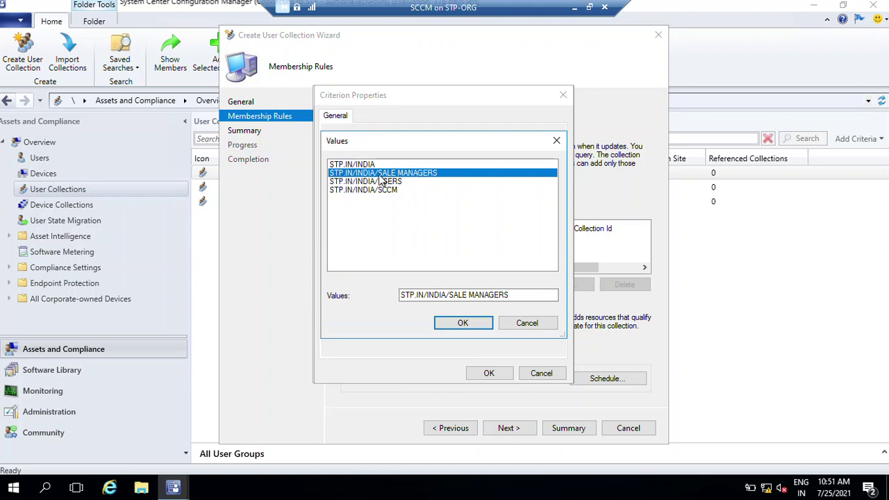
left_click(462, 323)
left_click(489, 373)
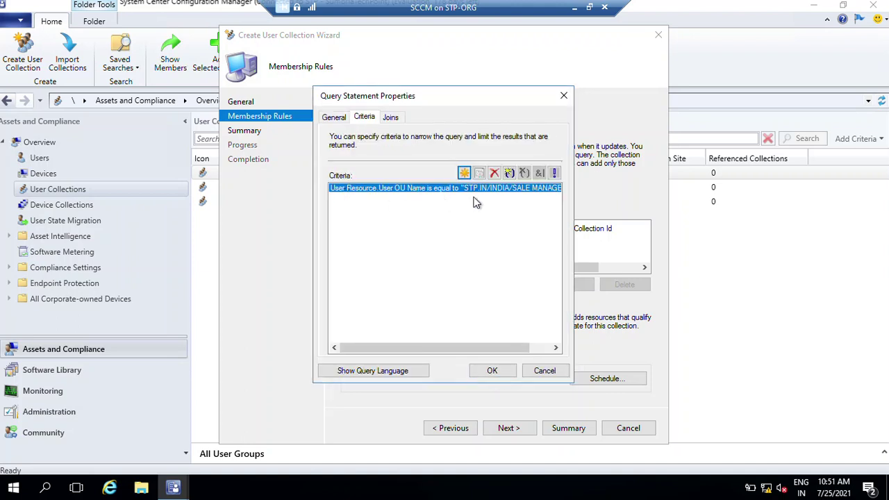
left_click(490, 371)
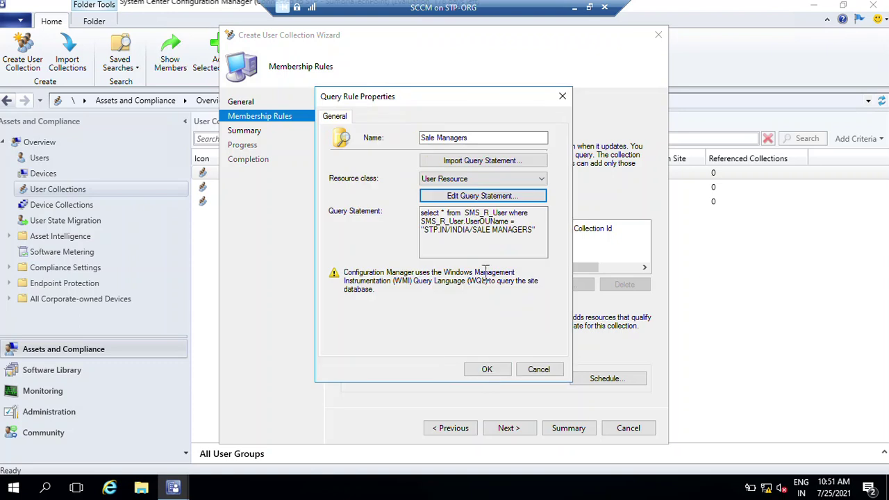
Step: Confirm the Sale Managers rule, complete the wizard, and select the new Query Sale Managers collection
left_click_drag(545, 232, 396, 208)
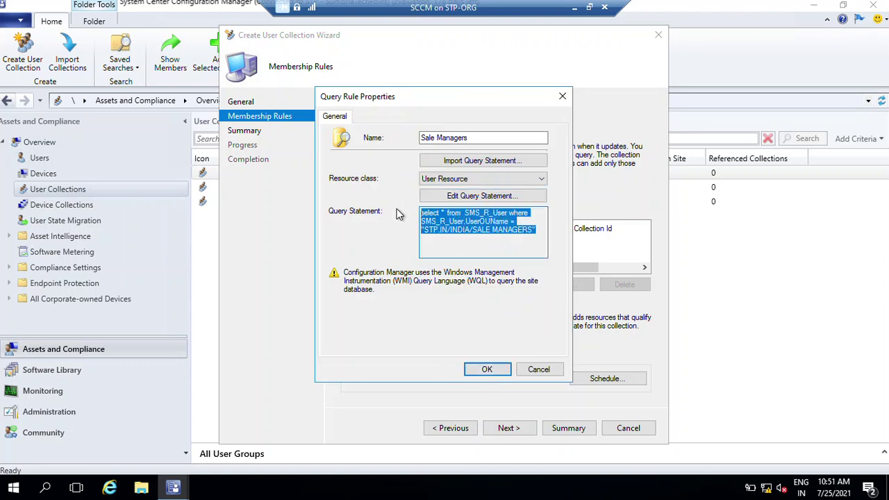
left_click(490, 371)
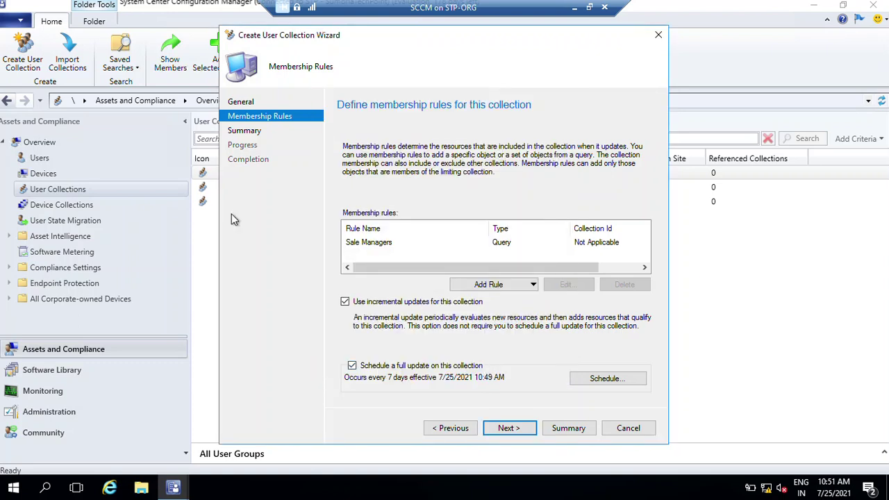
left_click(522, 431)
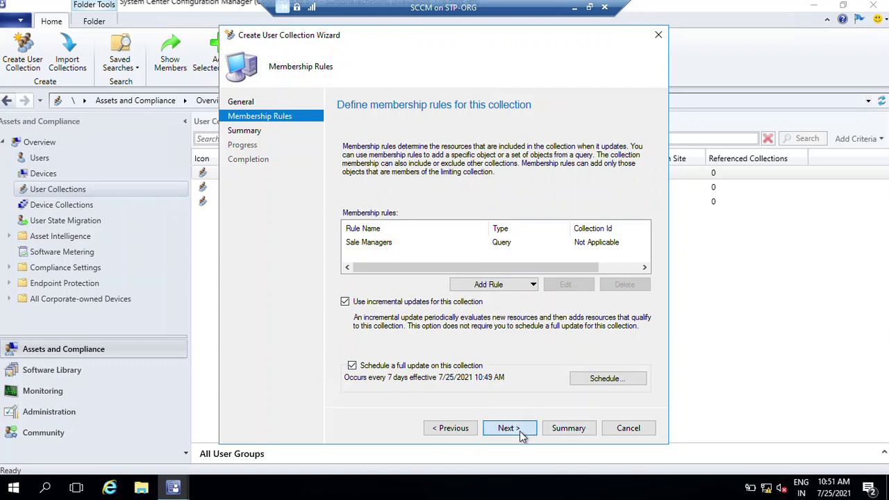
left_click(521, 432)
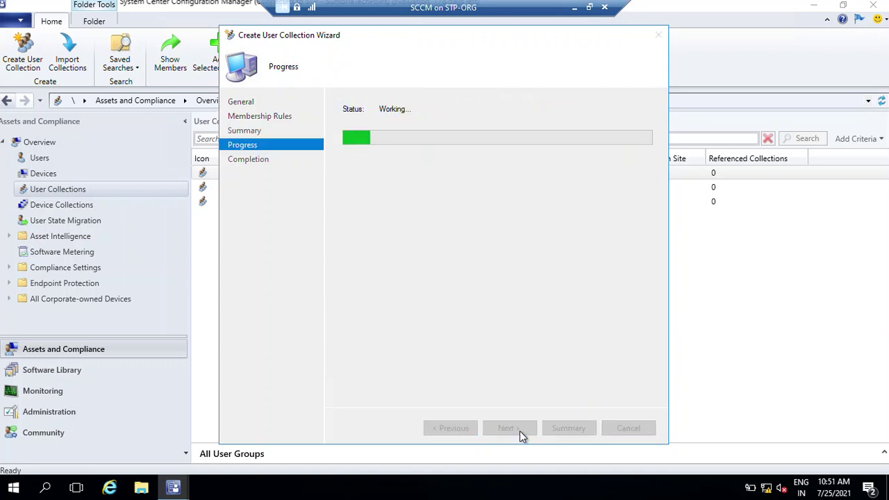
left_click(628, 431)
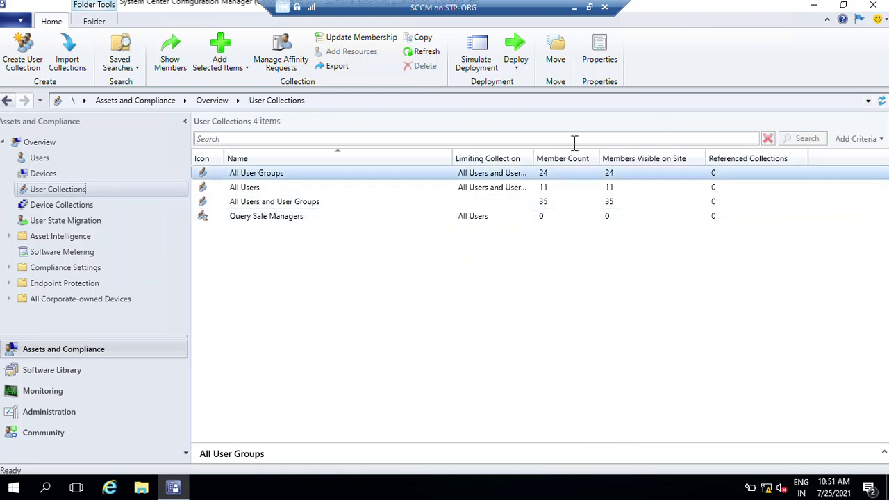
left_click(294, 220)
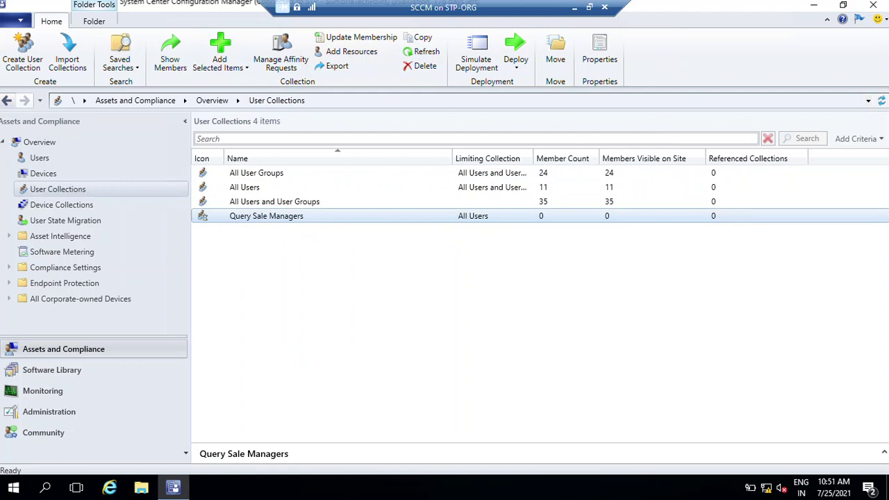
Step: Refresh Query Sale Managers to show 5 members and open its member list
key("F5")
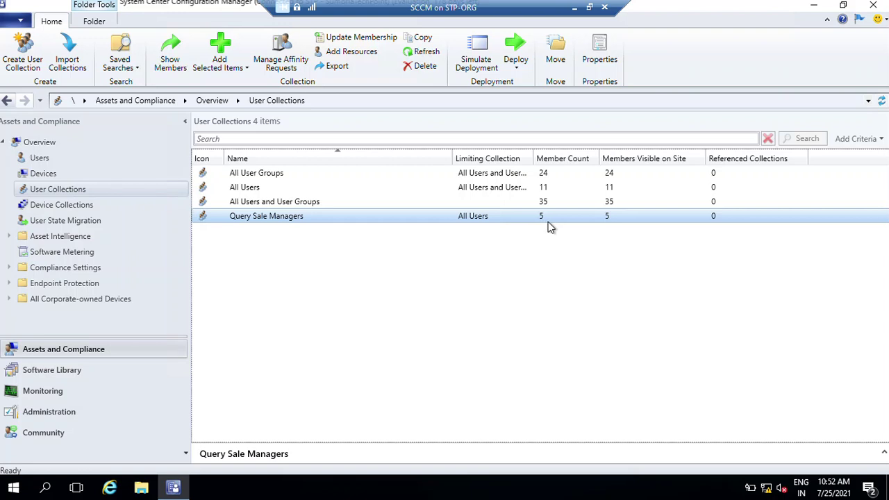
double_click(341, 219)
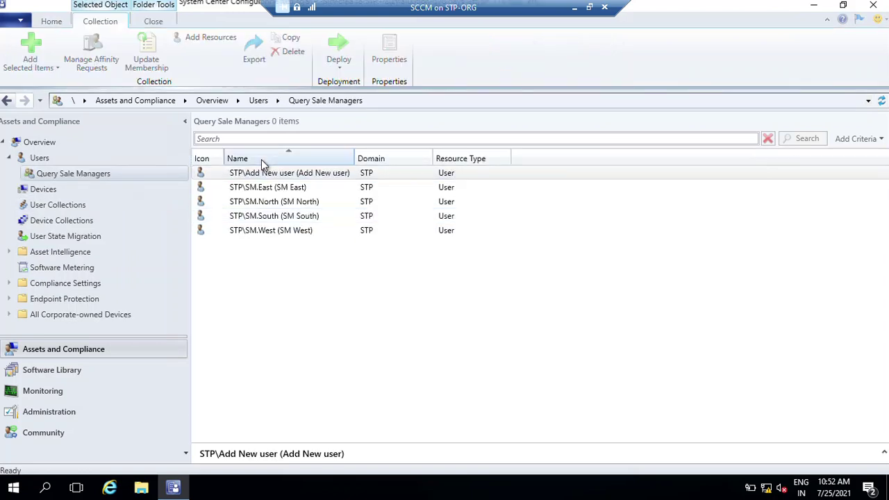